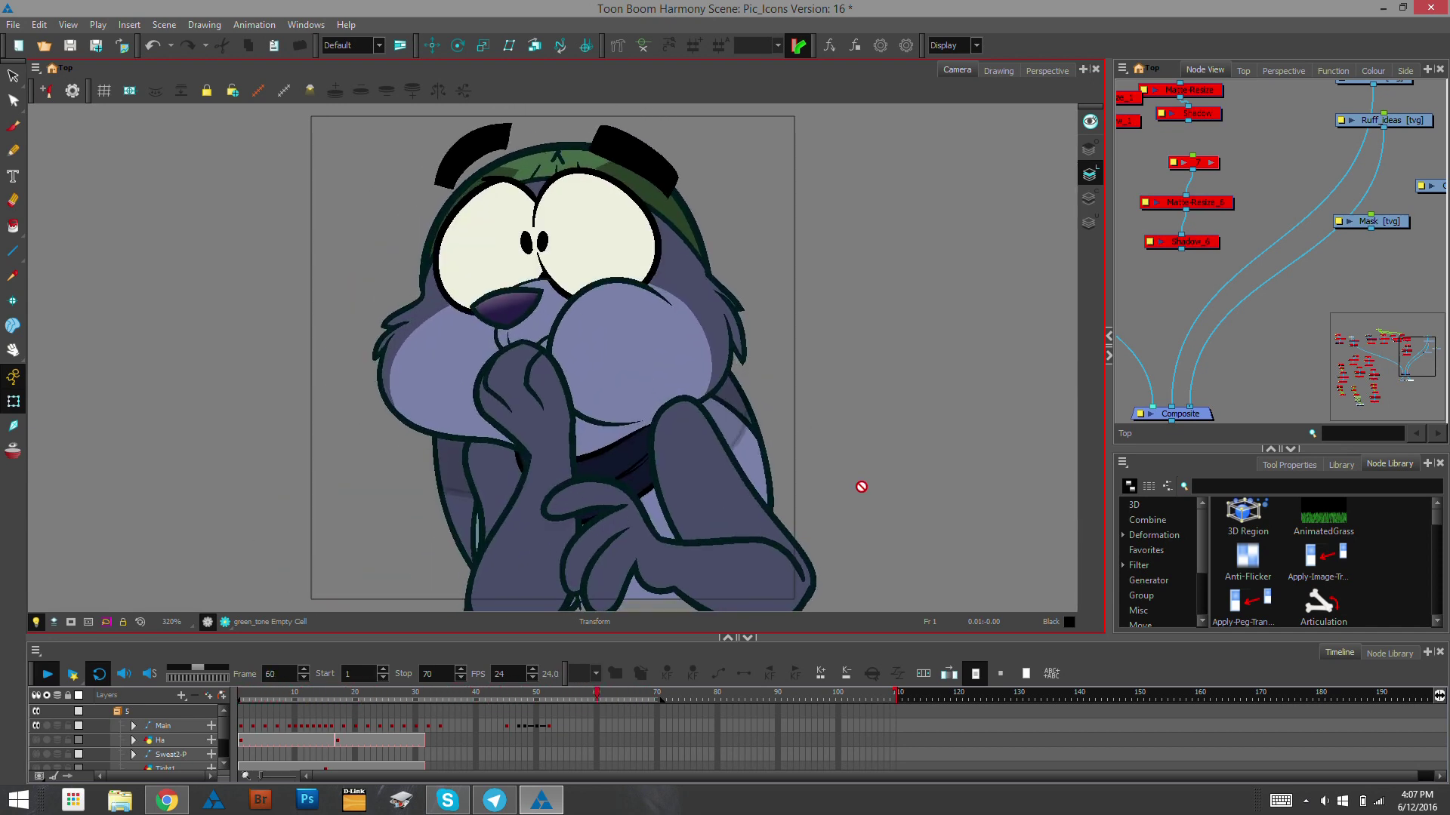
Step: Stop playback, enlarge the timeline to show the Tight1, Peg, Done and Ruff_ideas layers, and scrub to frame 9
{"action": "left_click", "coordinate": [46, 675]}
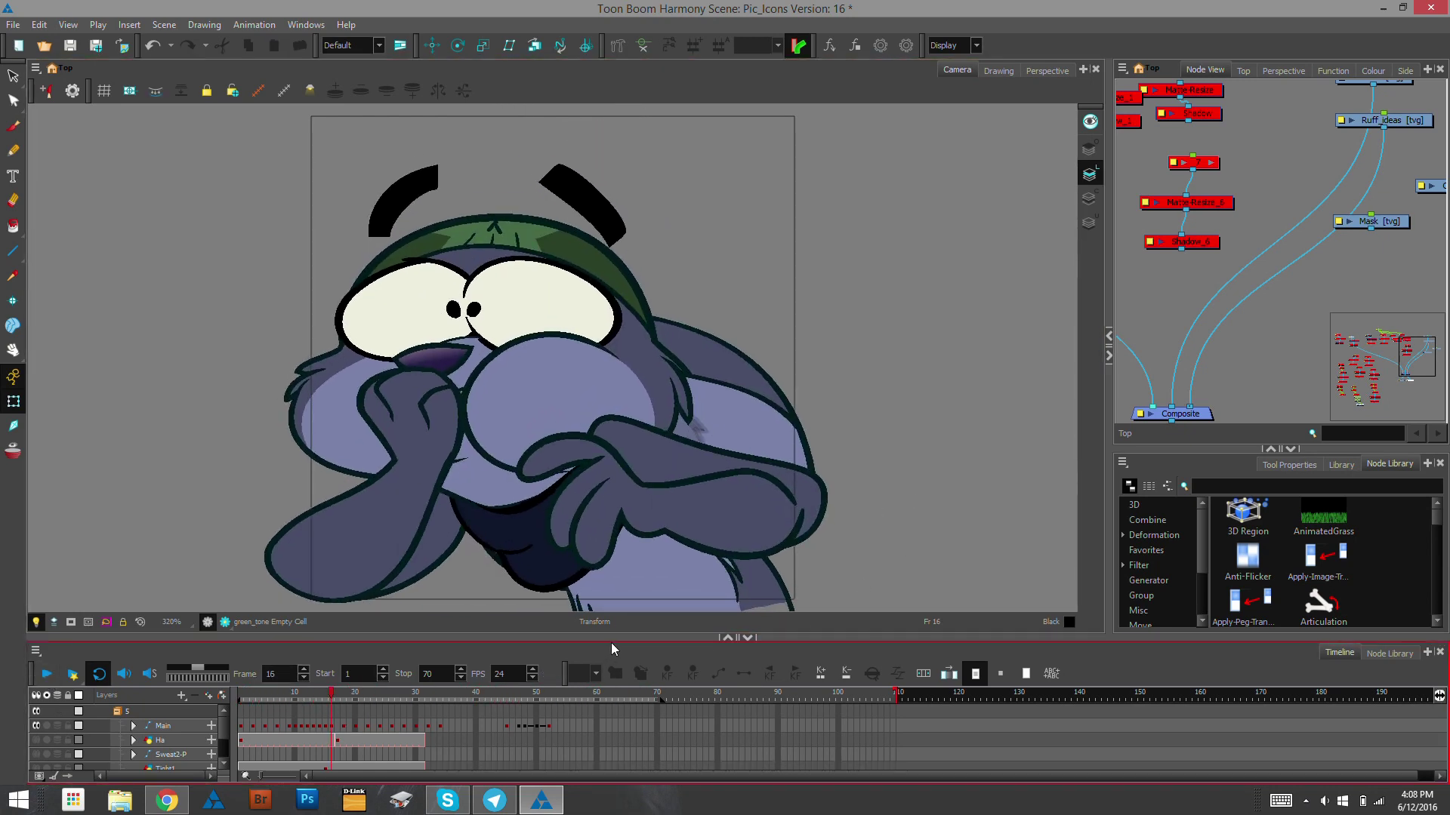
{"action": "left_click_drag", "start_coordinate": [610, 641], "coordinate": [610, 528]}
{"action": "left_click_drag", "start_coordinate": [330, 598], "coordinate": [294, 614]}
{"action": "left_click", "coordinate": [292, 627]}
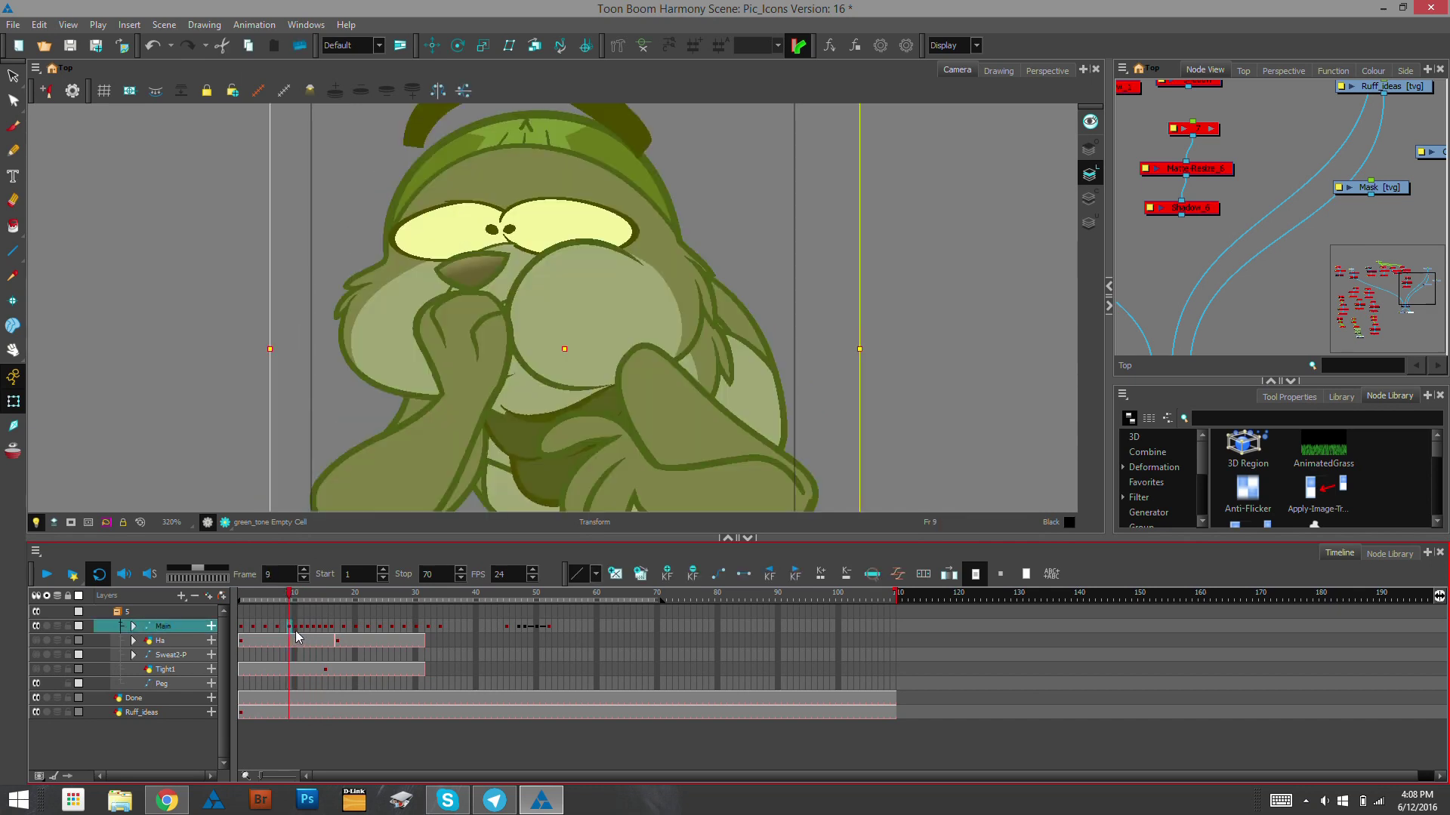
{"action": "left_click", "coordinate": [337, 628], "text": "shift"}
{"action": "left_click_drag", "start_coordinate": [293, 594], "coordinate": [383, 621]}
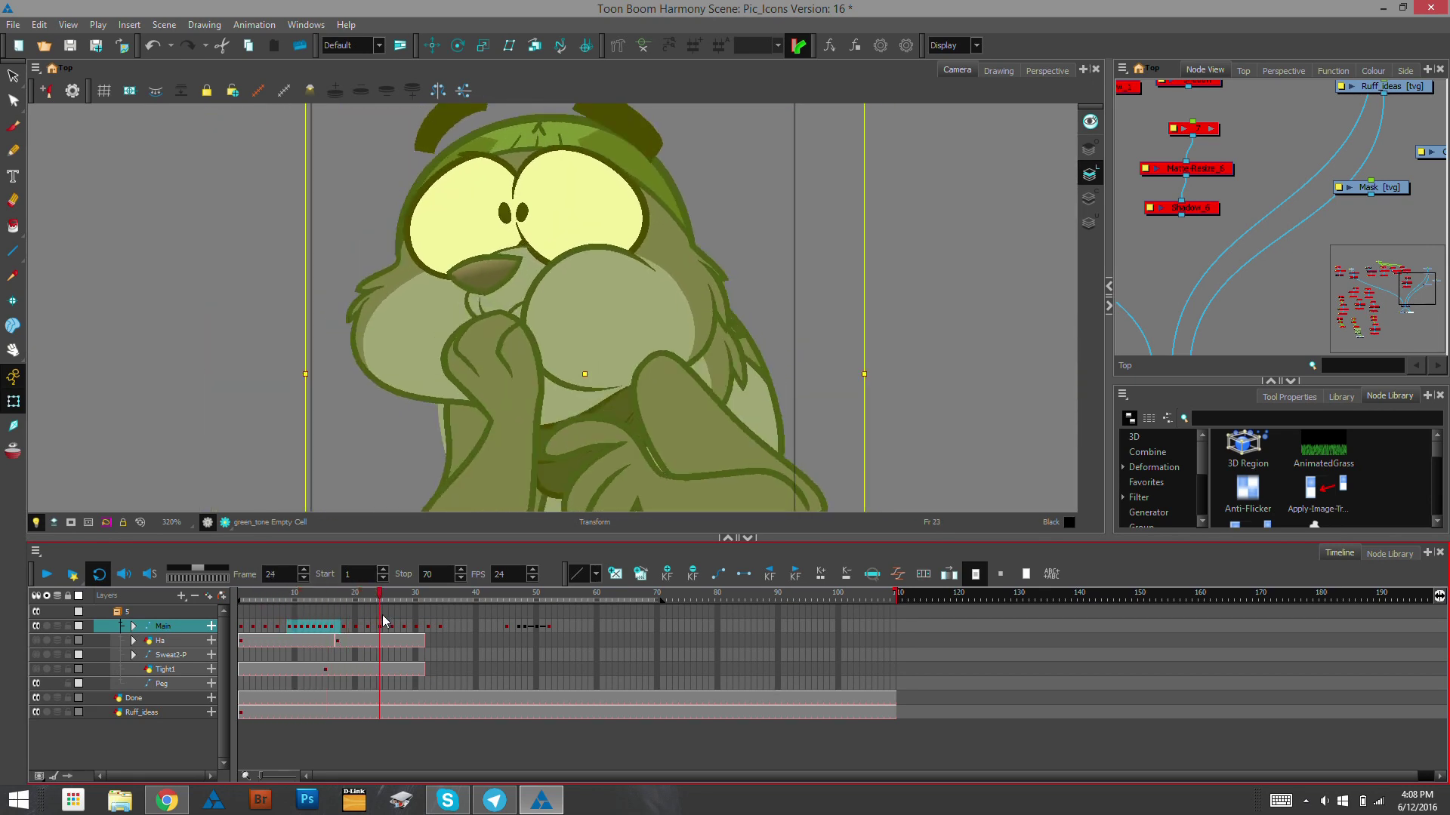
{"action": "left_click", "coordinate": [316, 593]}
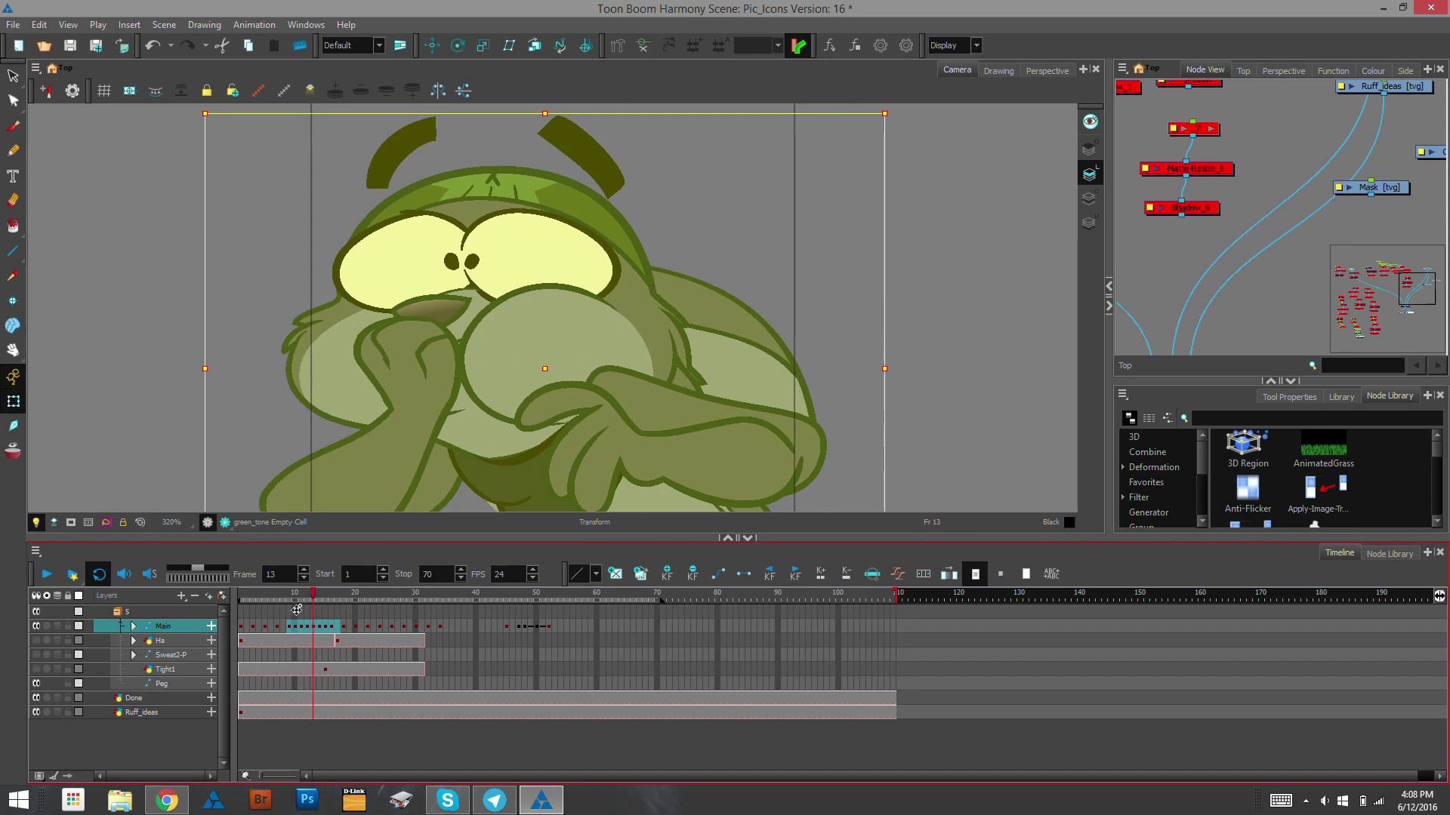
{"action": "left_click", "coordinate": [343, 612]}
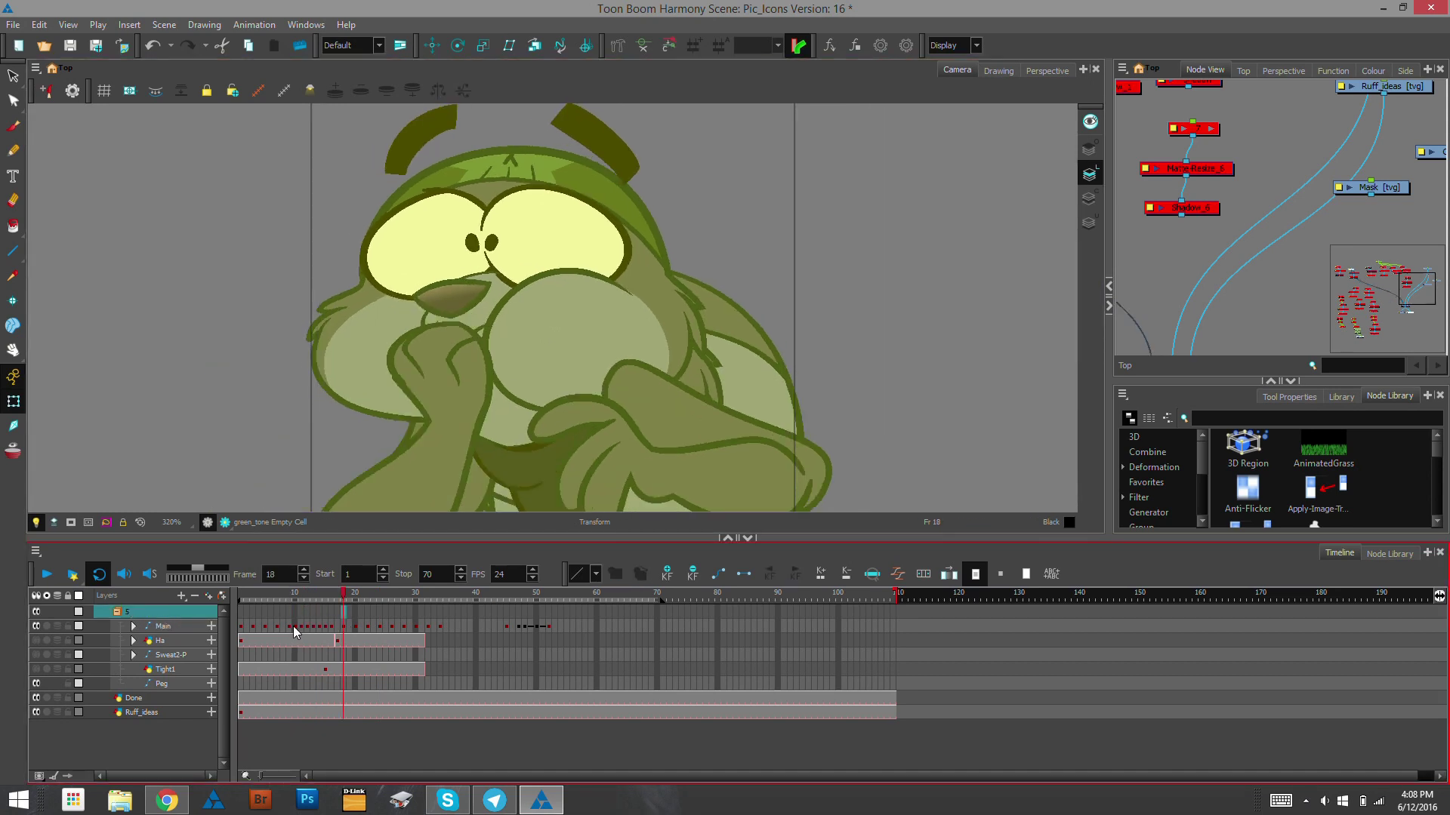
{"action": "left_click_drag", "start_coordinate": [295, 633], "coordinate": [329, 636]}
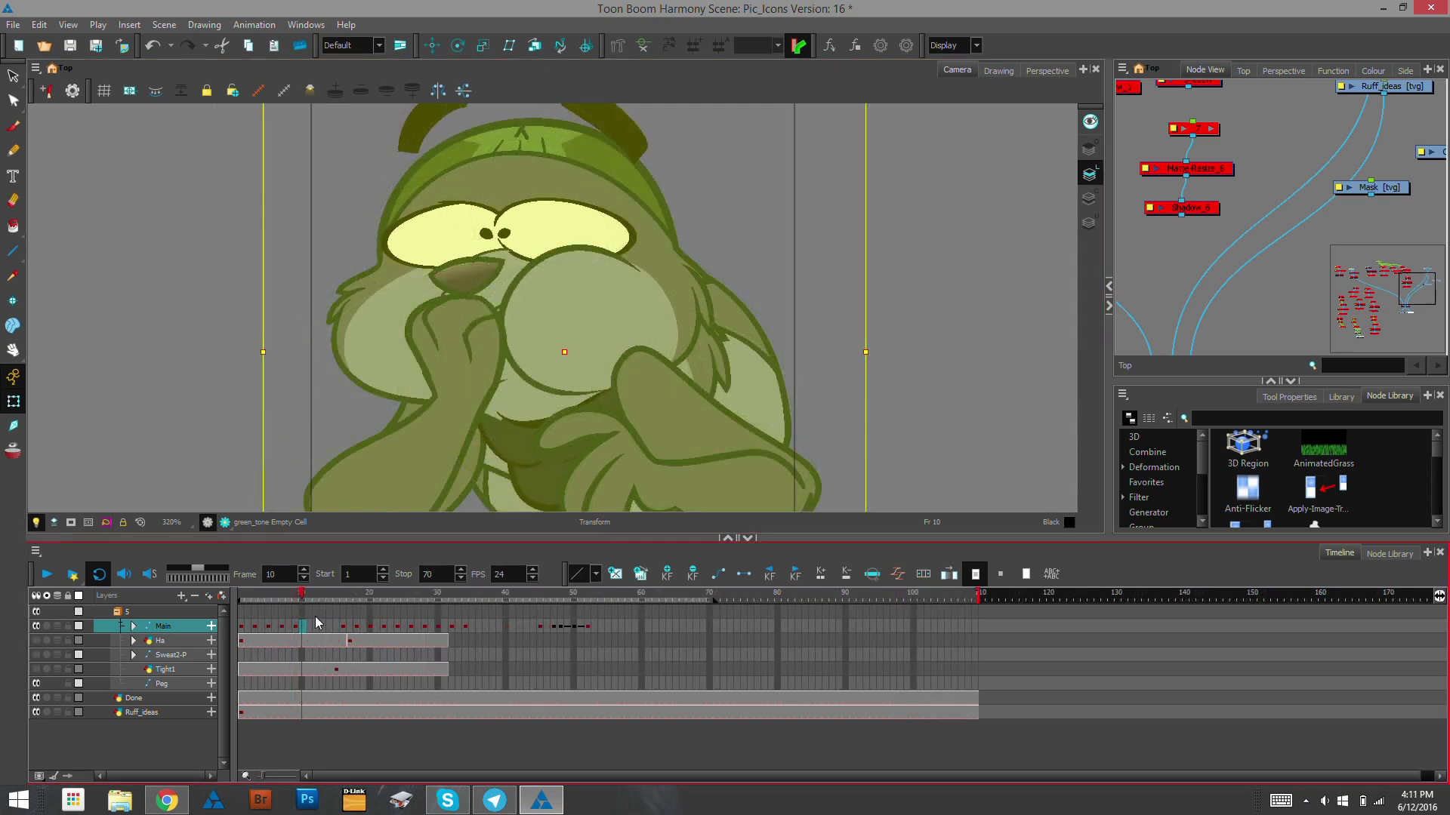
Step: Move the Main layer's key from frame 13 to frame 15 and play the 70-frame scene to preview it
{"action": "left_click", "coordinate": [296, 628]}
{"action": "left_click", "coordinate": [337, 628]}
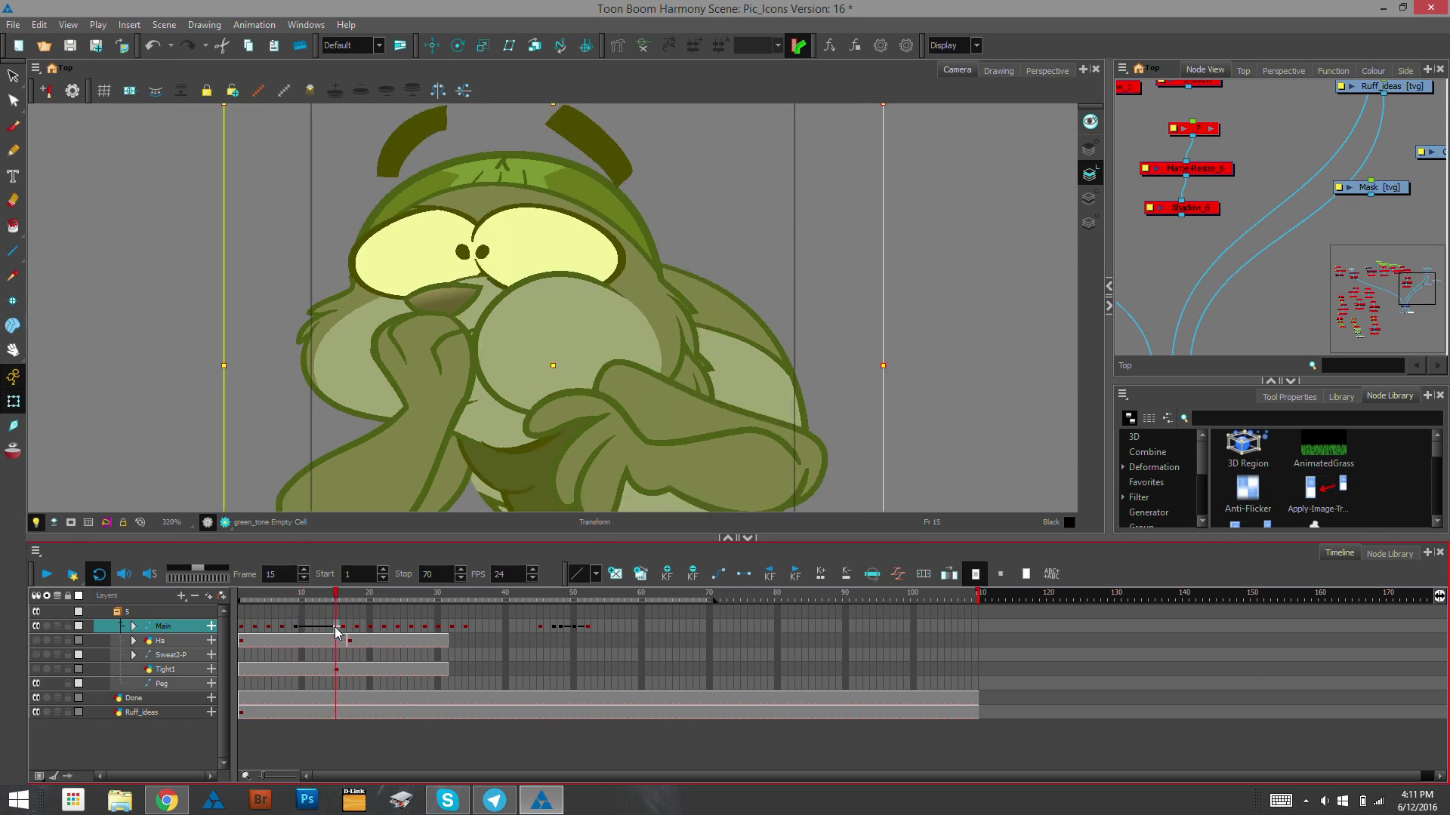
{"action": "left_click_drag", "start_coordinate": [320, 632], "coordinate": [280, 596]}
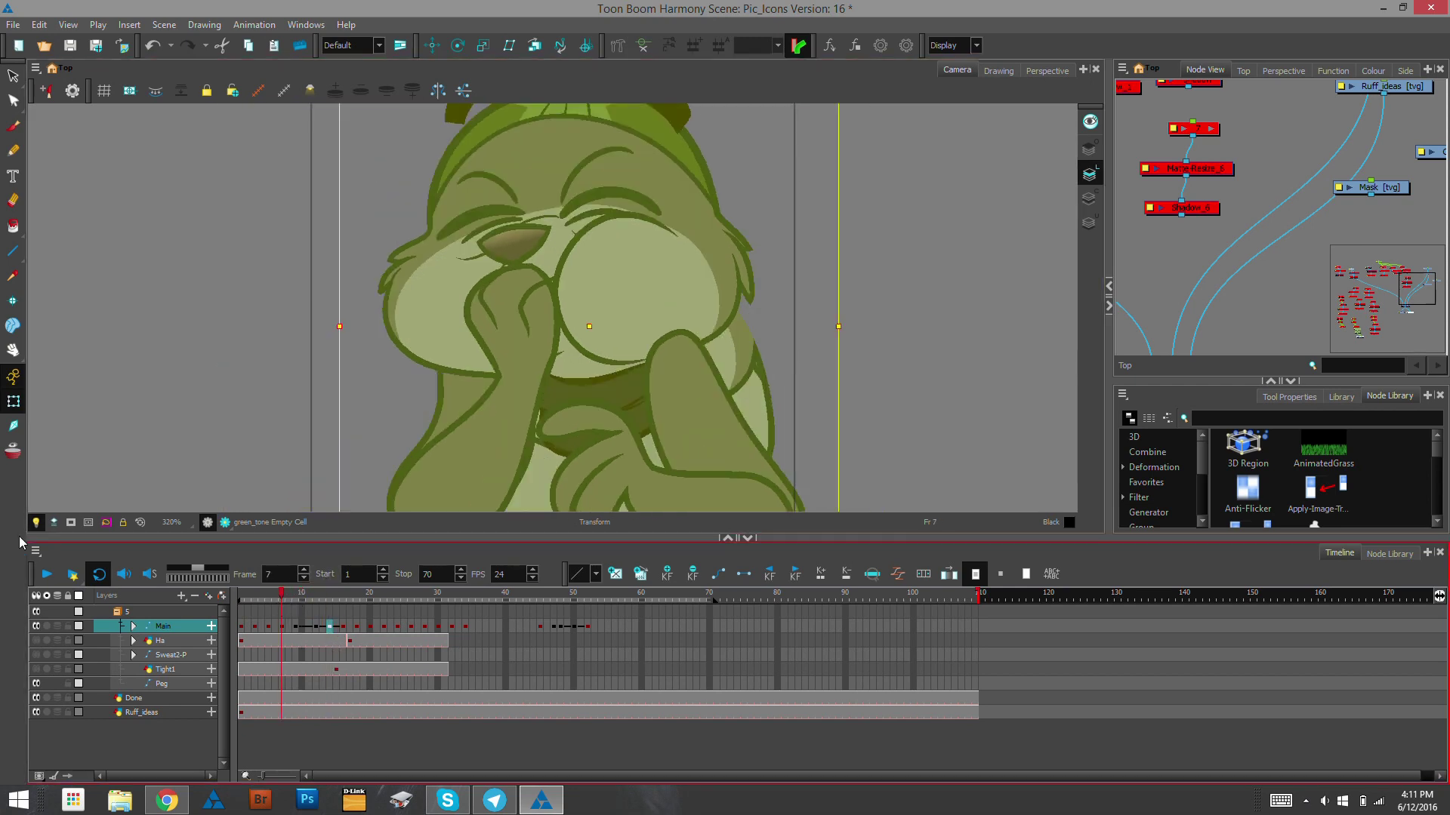
{"action": "left_click", "coordinate": [46, 576]}
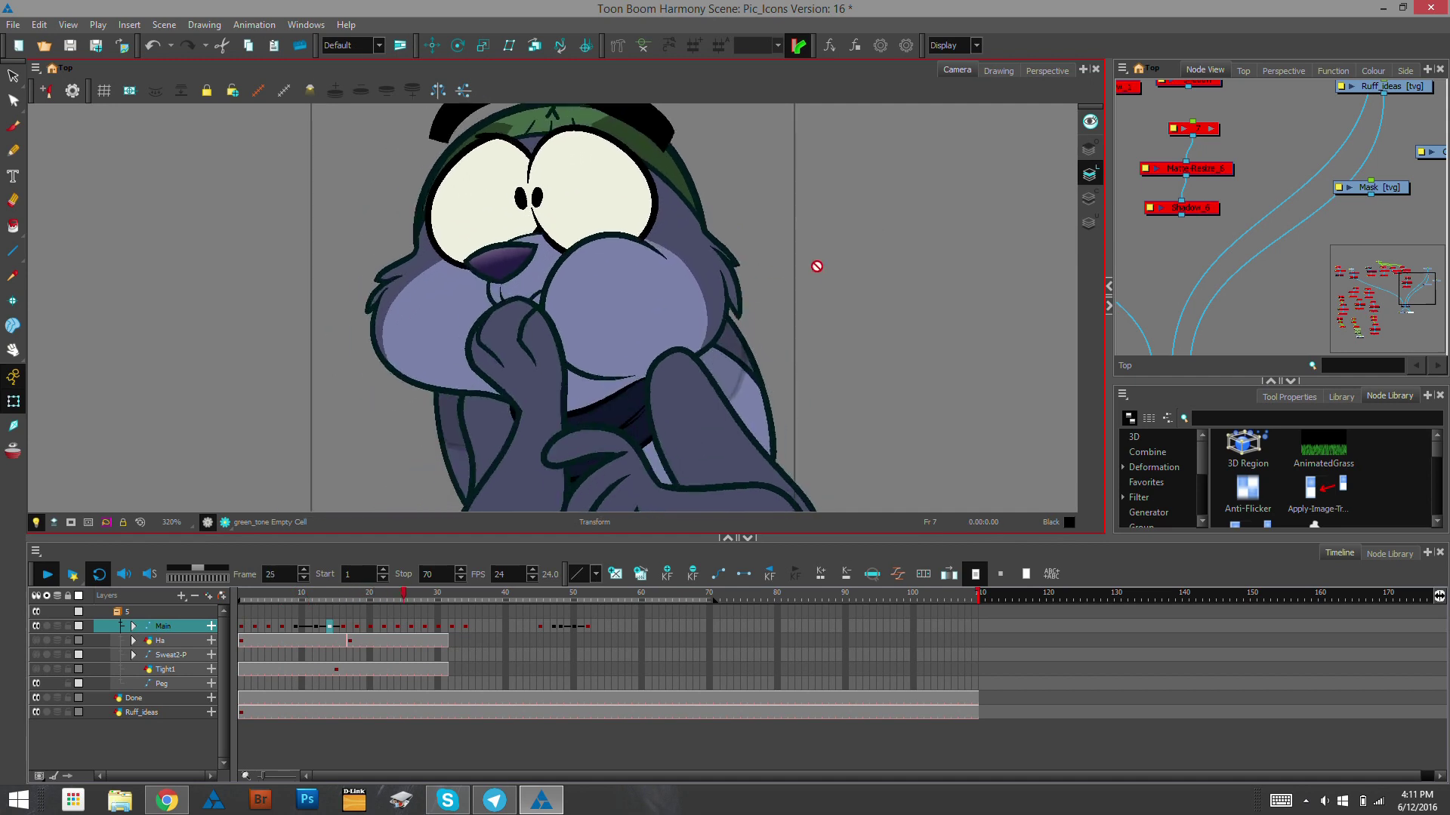
Step: Stop playback and rework the Main layer's cells from frame 9 to 16, ending on frame 10
{"action": "left_click", "coordinate": [48, 575]}
{"action": "left_click", "coordinate": [343, 625]}
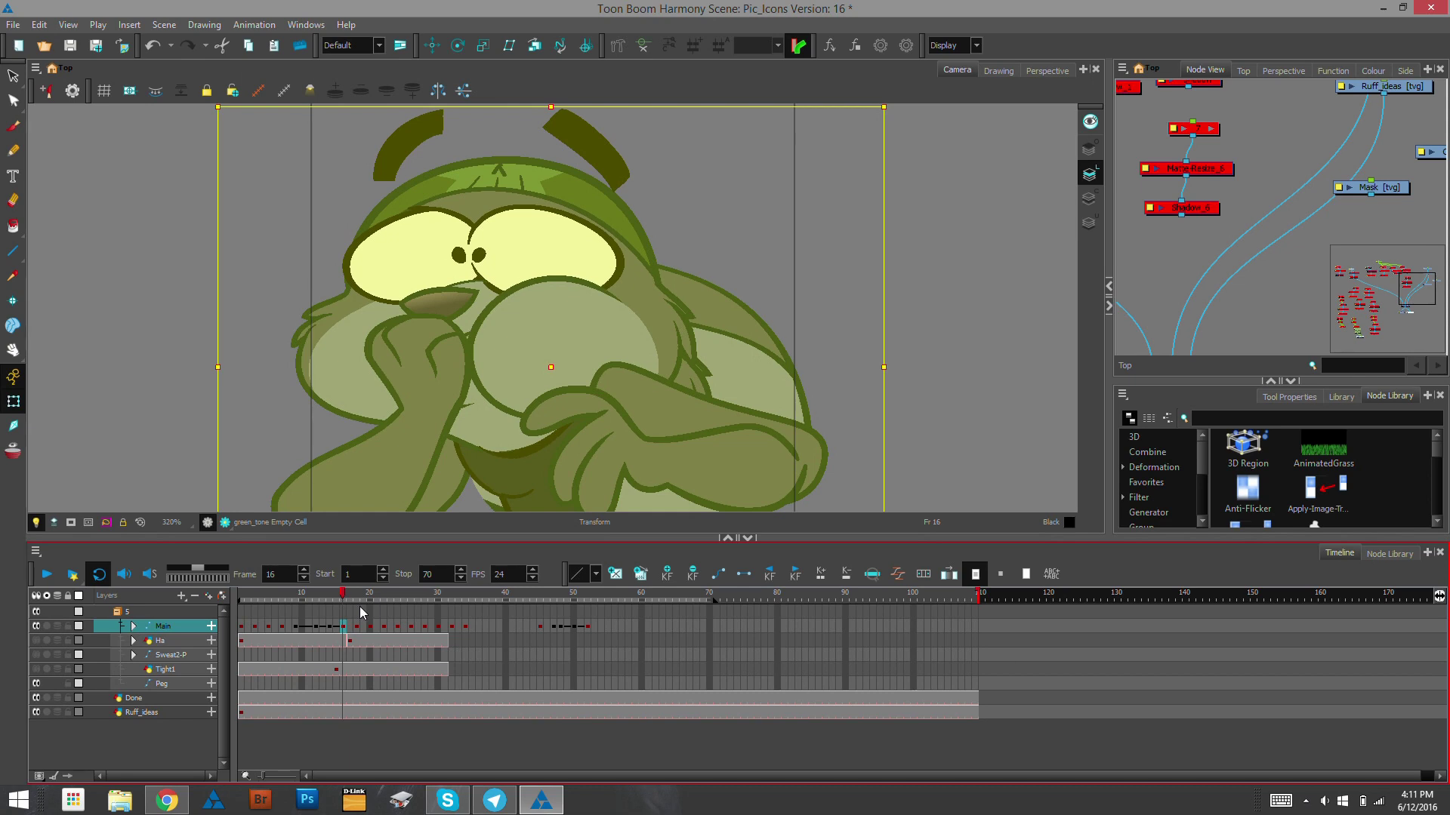
{"action": "key", "text": "comma"}
{"action": "key", "text": "comma"}
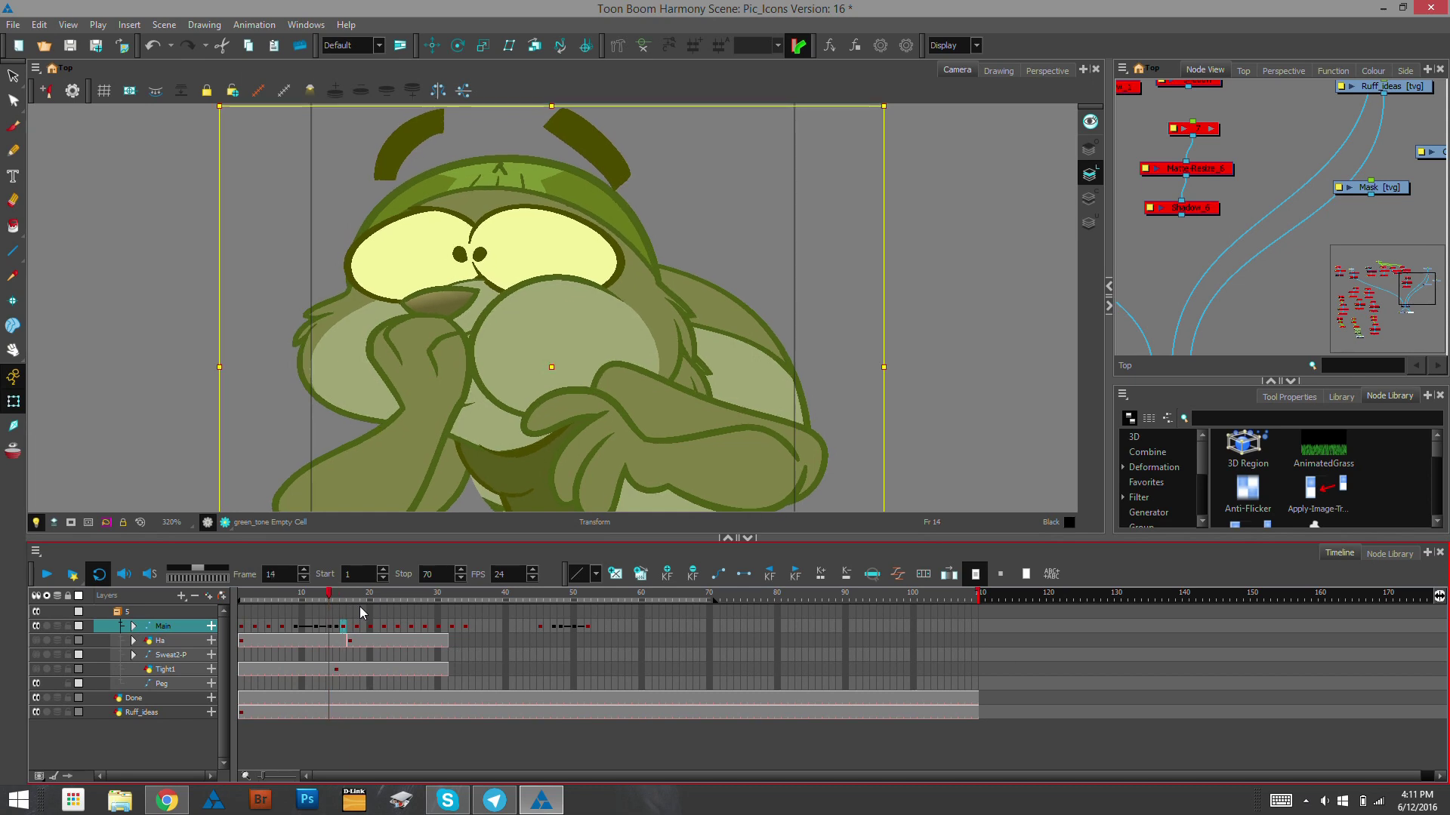
{"action": "key", "text": "comma"}
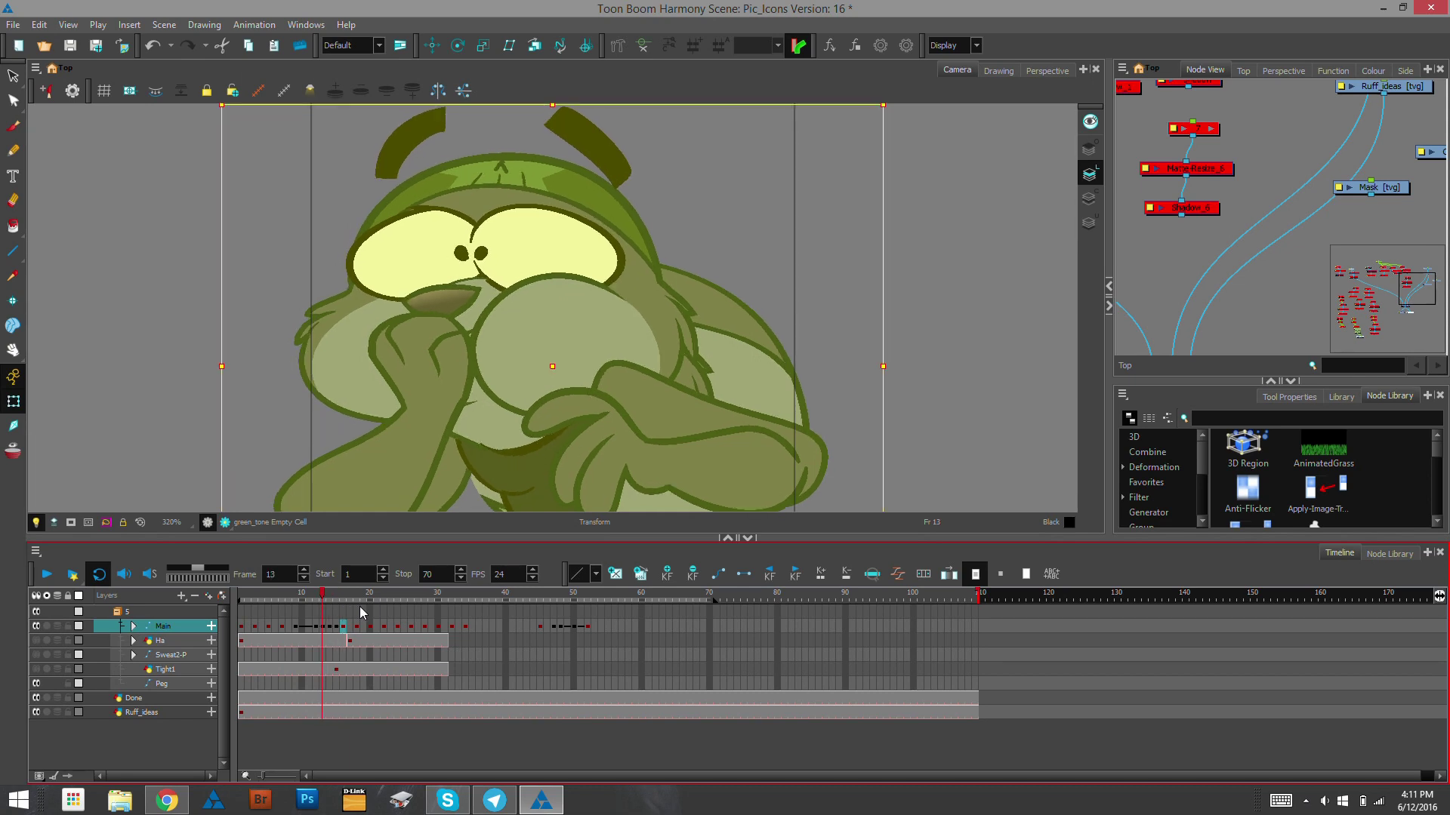
{"action": "key", "text": "comma"}
{"action": "key", "text": "comma"}
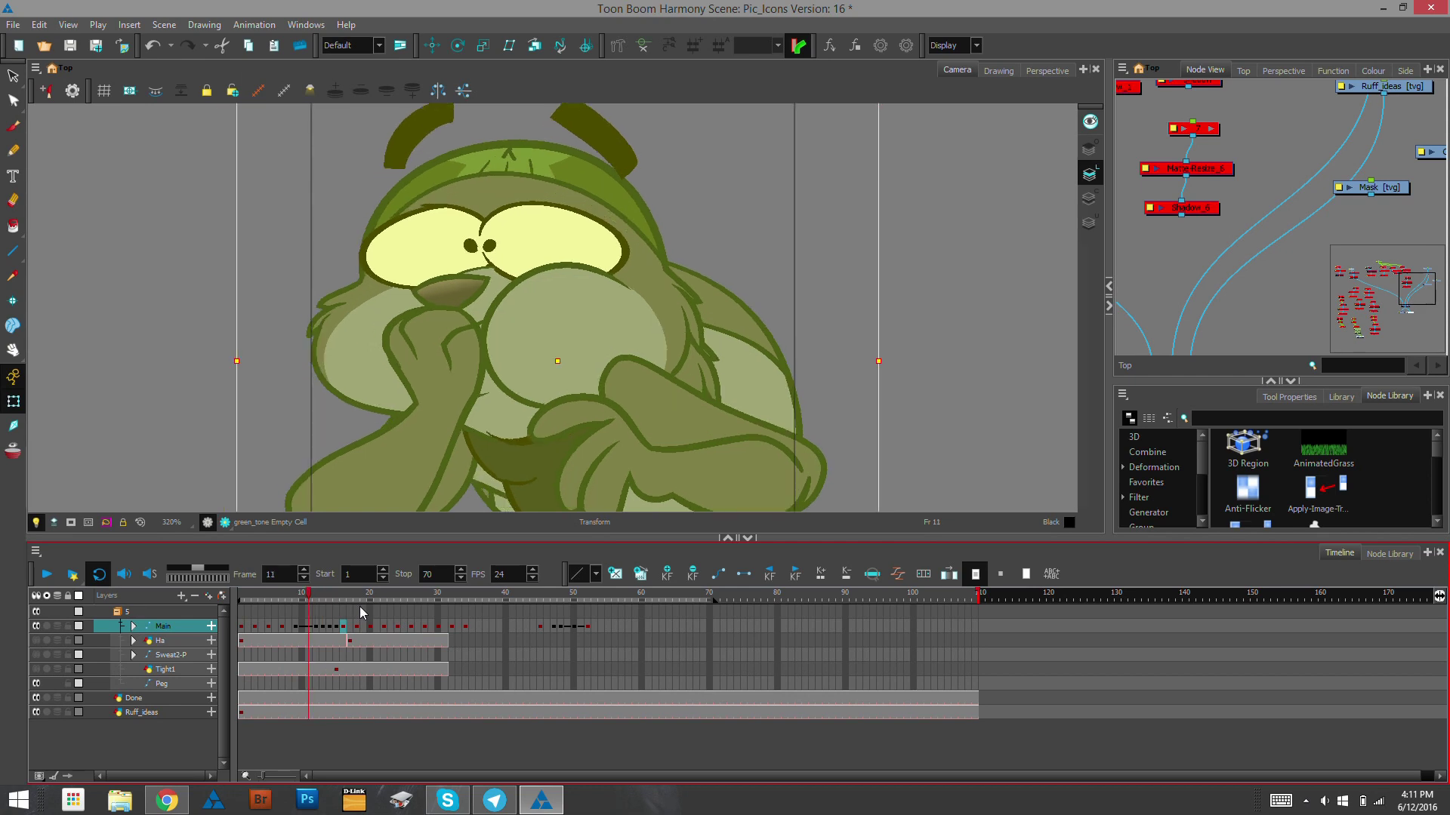
{"action": "key", "text": "comma"}
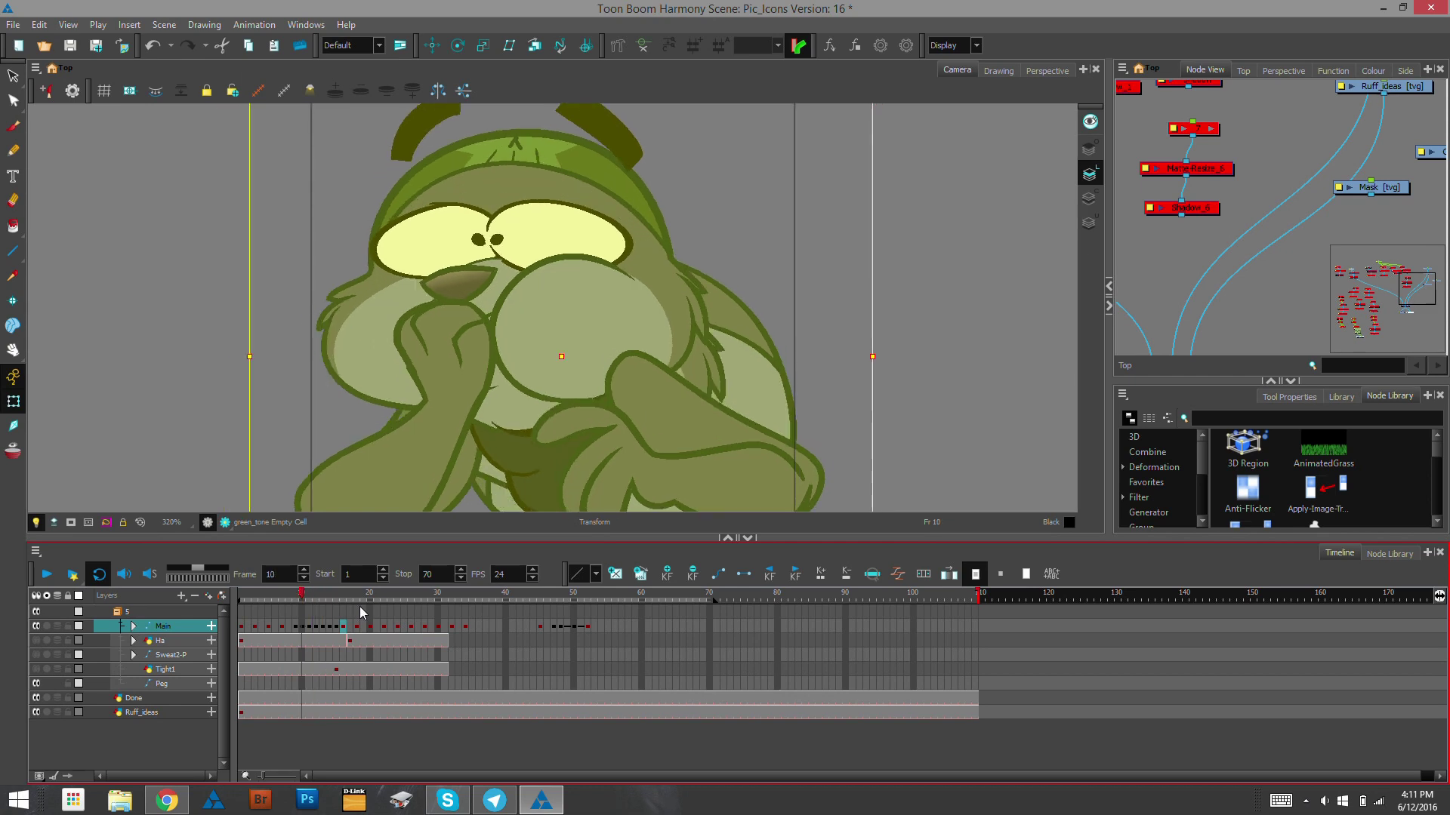
{"action": "left_click_drag", "start_coordinate": [298, 626], "coordinate": [344, 634]}
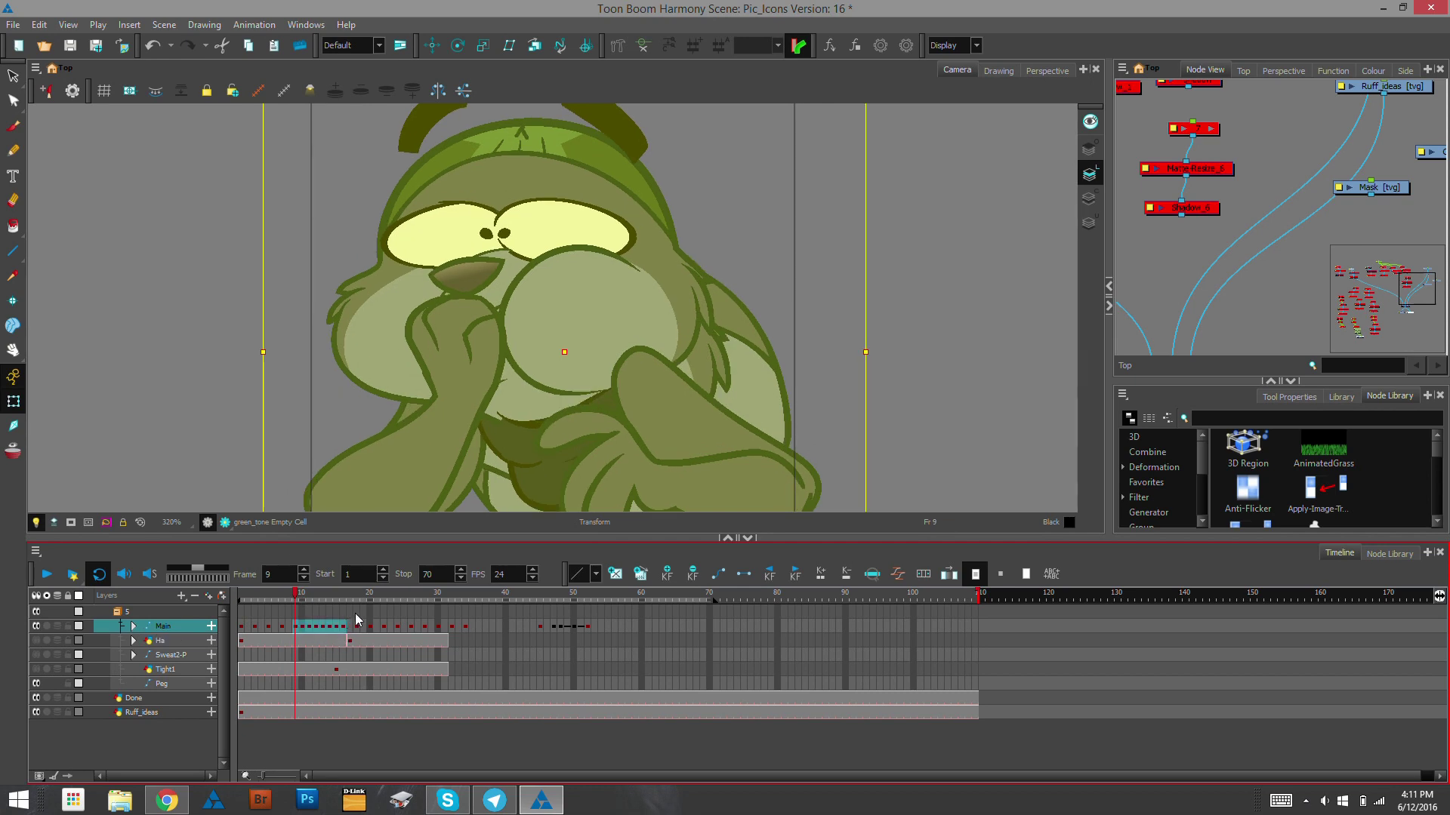
{"action": "left_click", "coordinate": [310, 646]}
{"action": "key", "text": "period"}
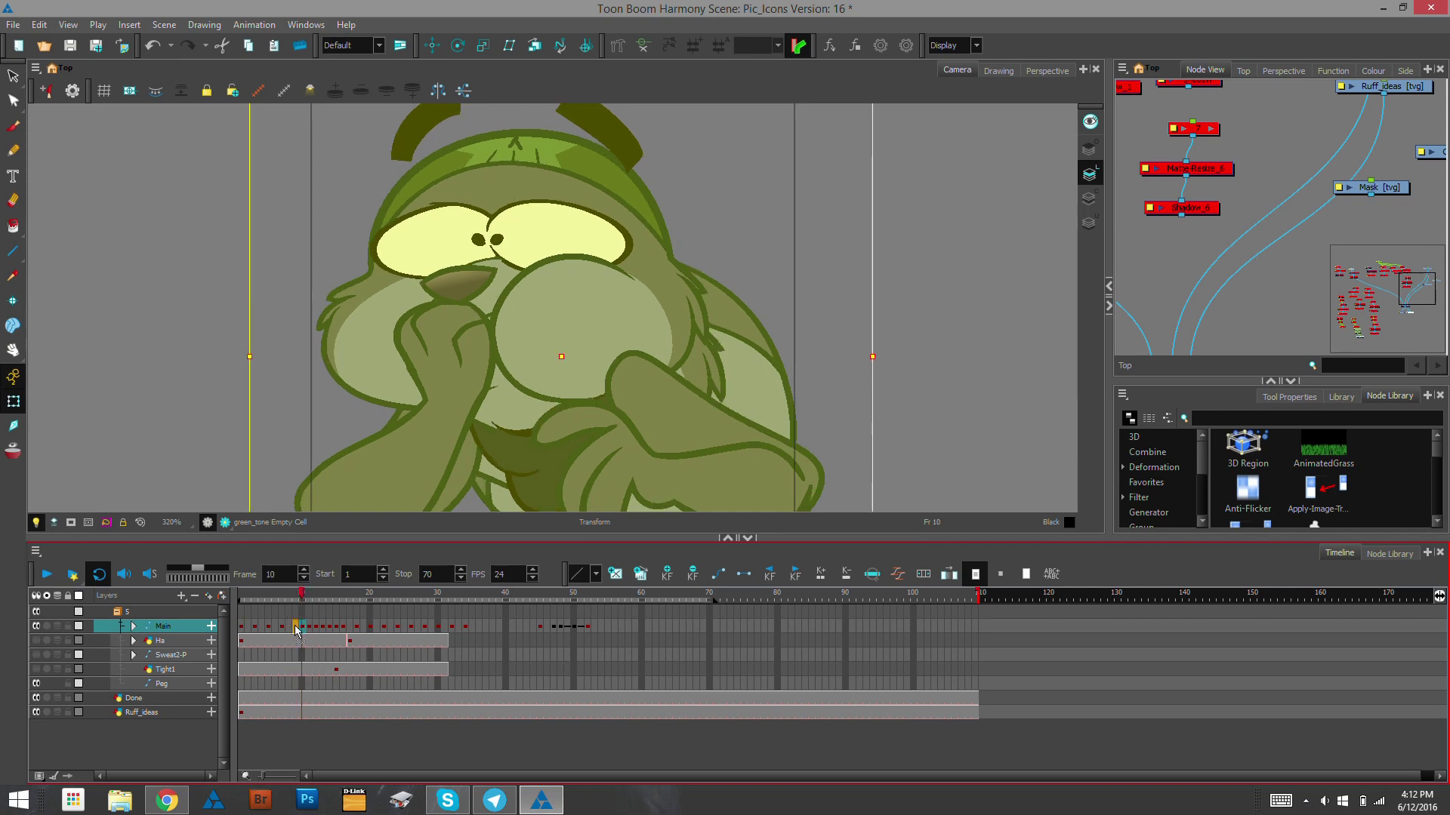
{"action": "left_click", "coordinate": [308, 627]}
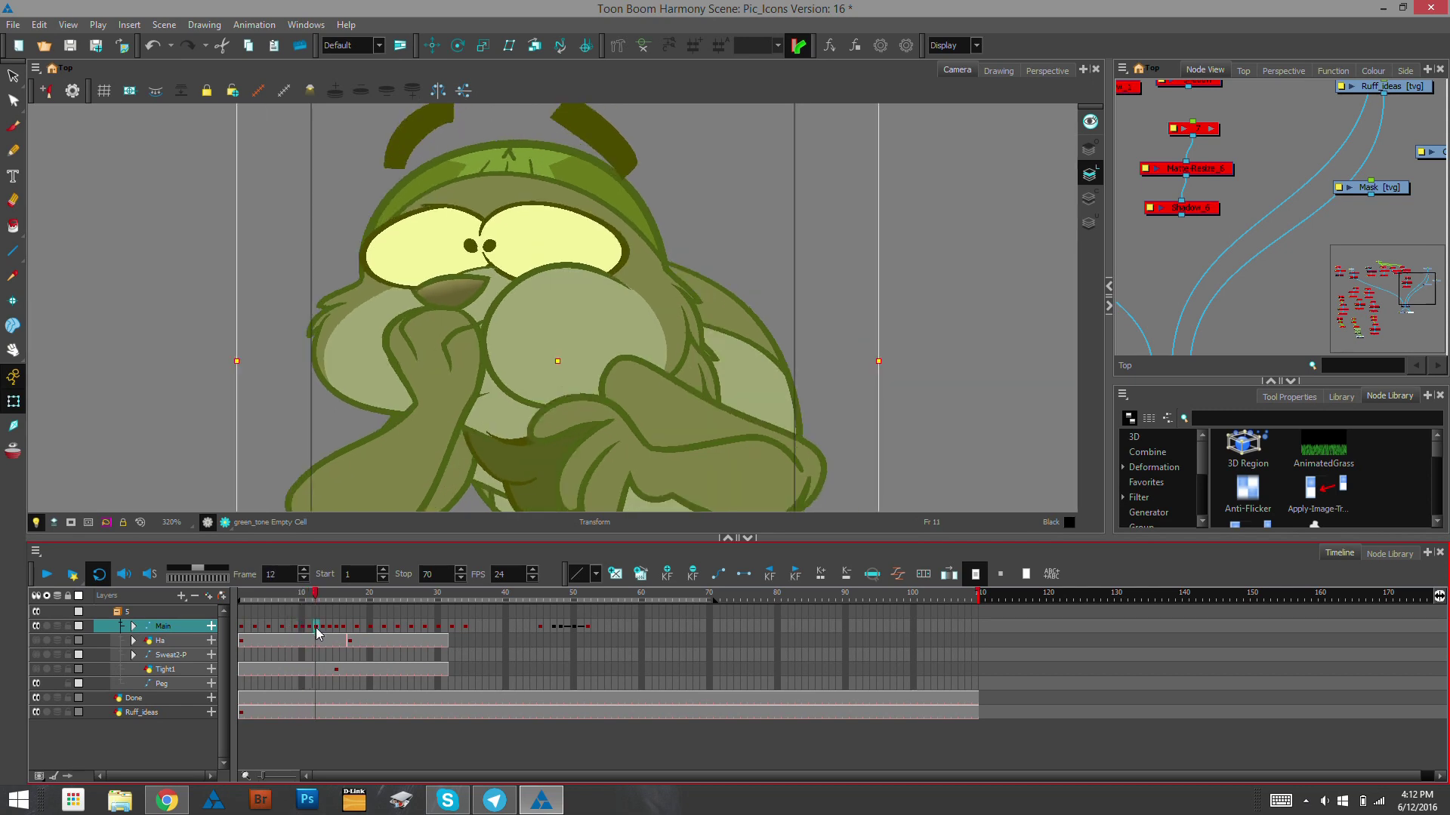
{"action": "left_click", "coordinate": [317, 628]}
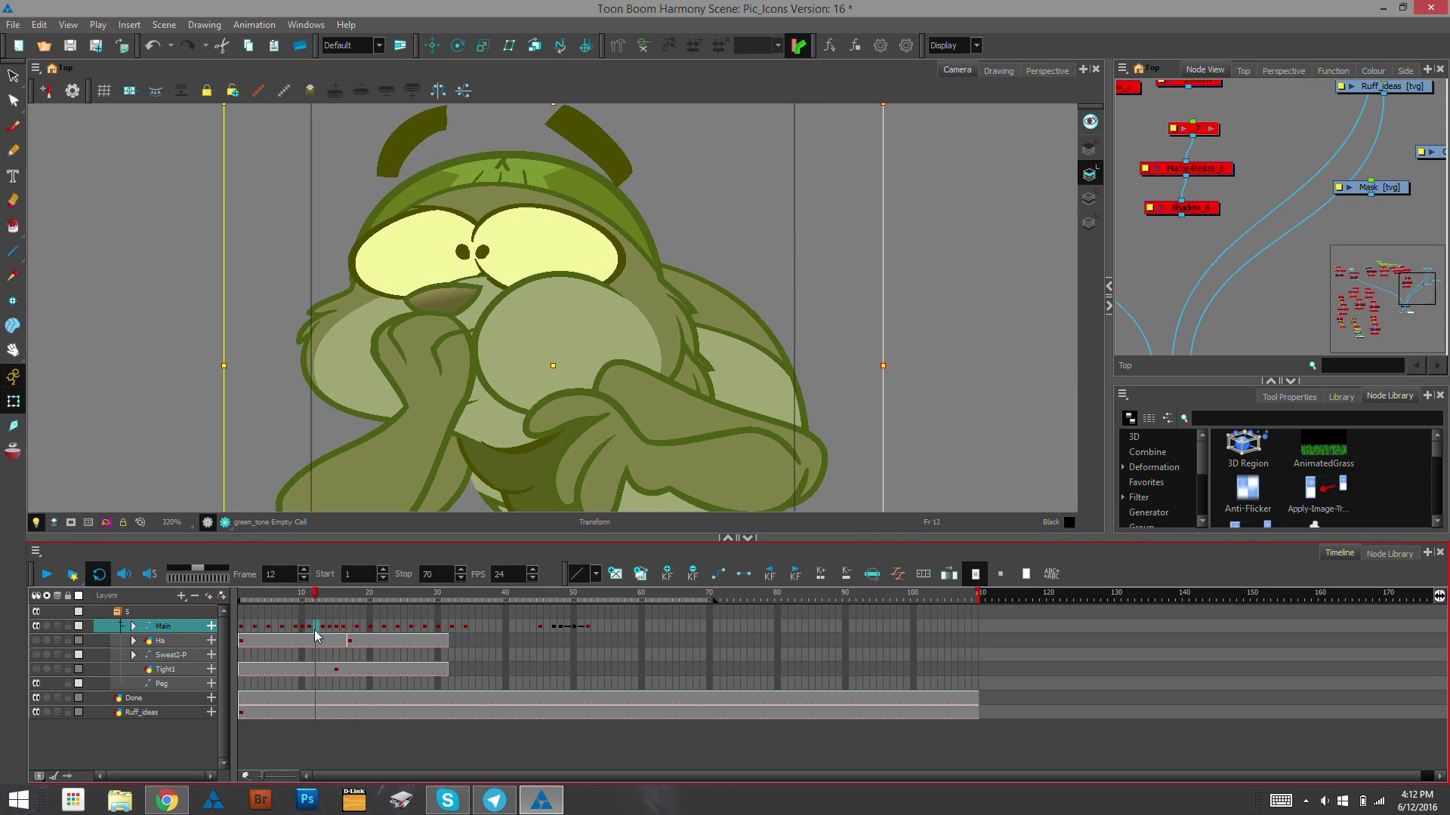
{"action": "left_click", "coordinate": [322, 630]}
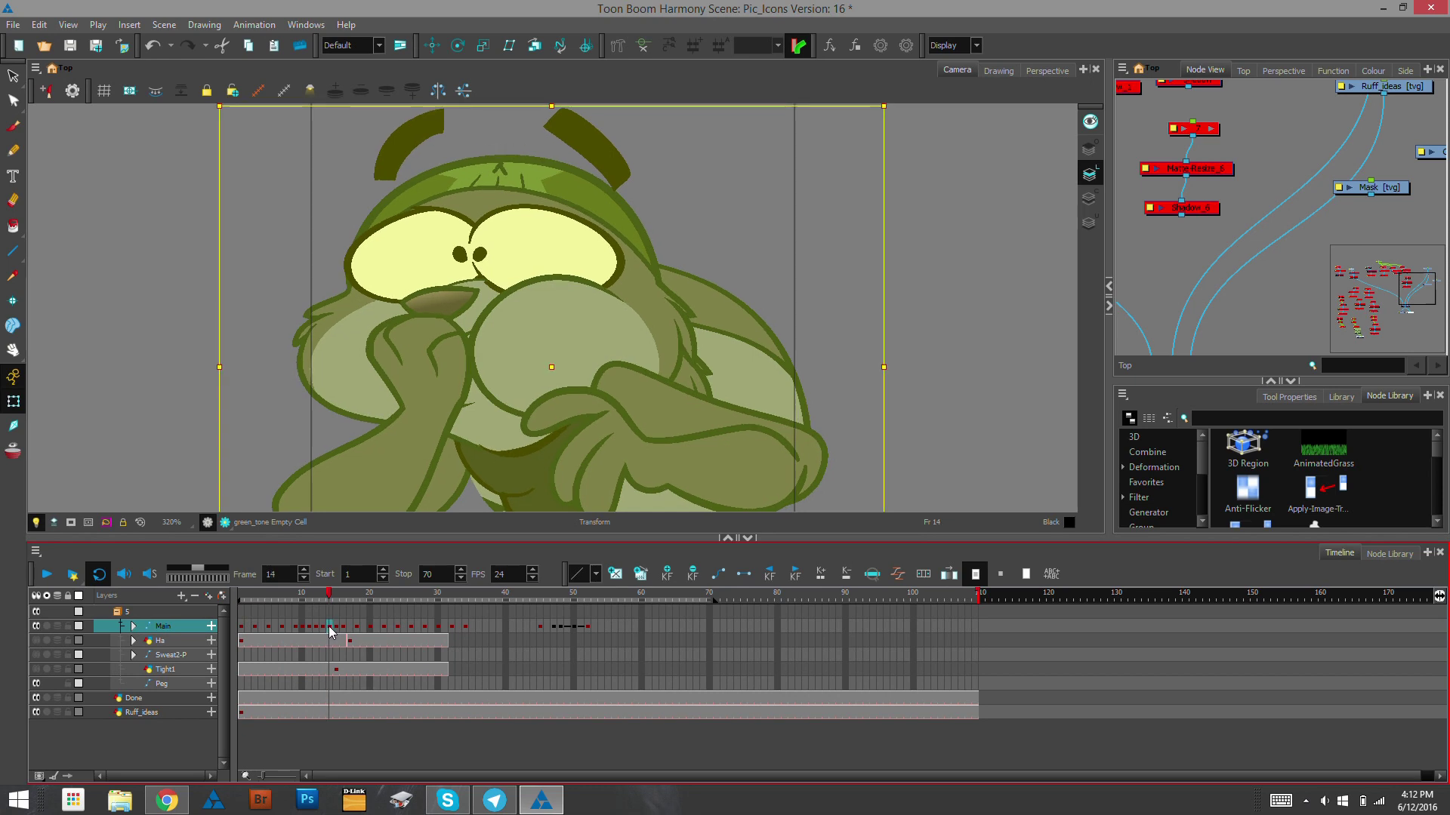
{"action": "left_click", "coordinate": [330, 627]}
{"action": "left_click", "coordinate": [336, 634]}
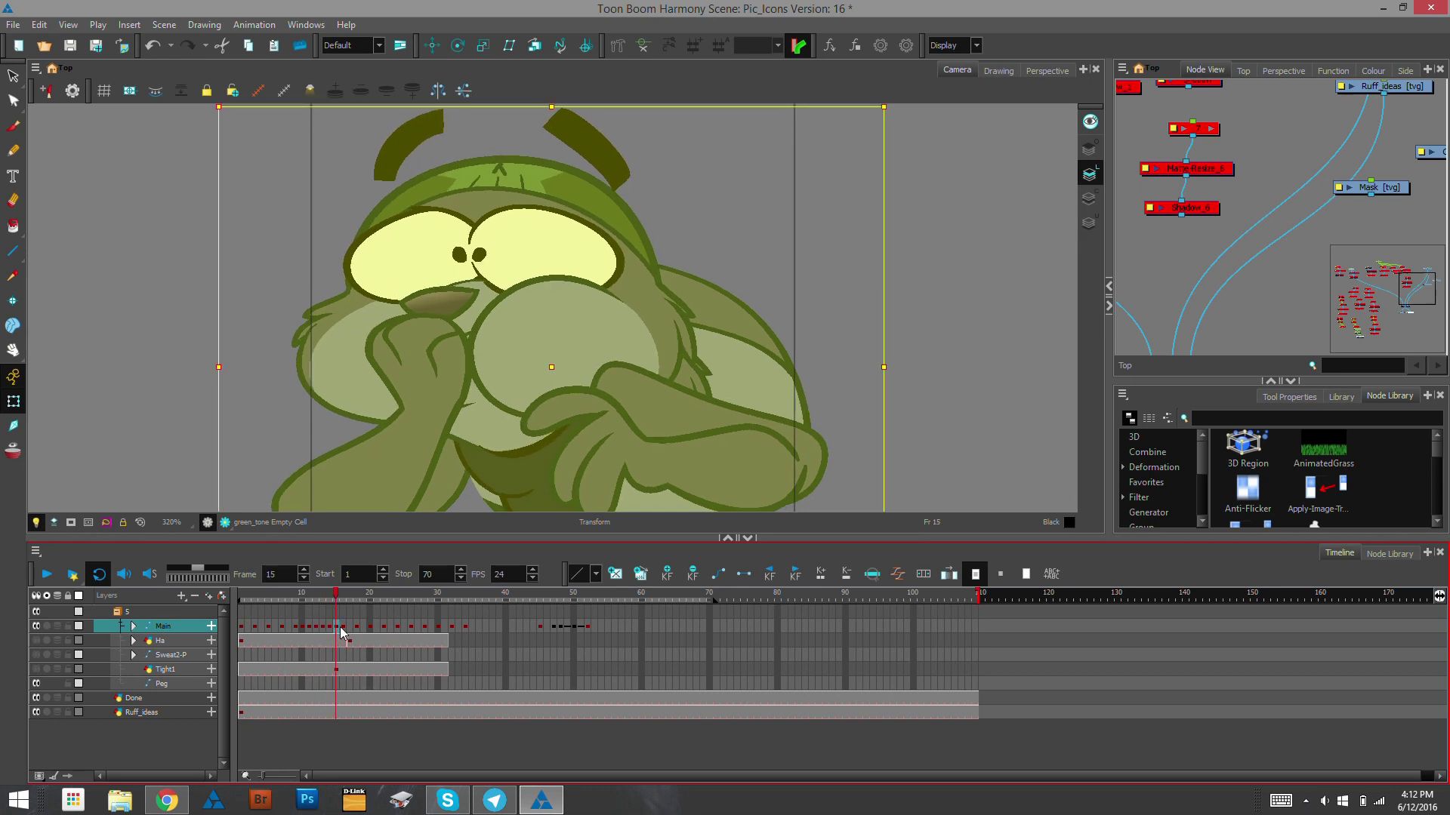
{"action": "left_click", "coordinate": [343, 630]}
{"action": "key", "text": "Escape"}
{"action": "left_click", "coordinate": [317, 599]}
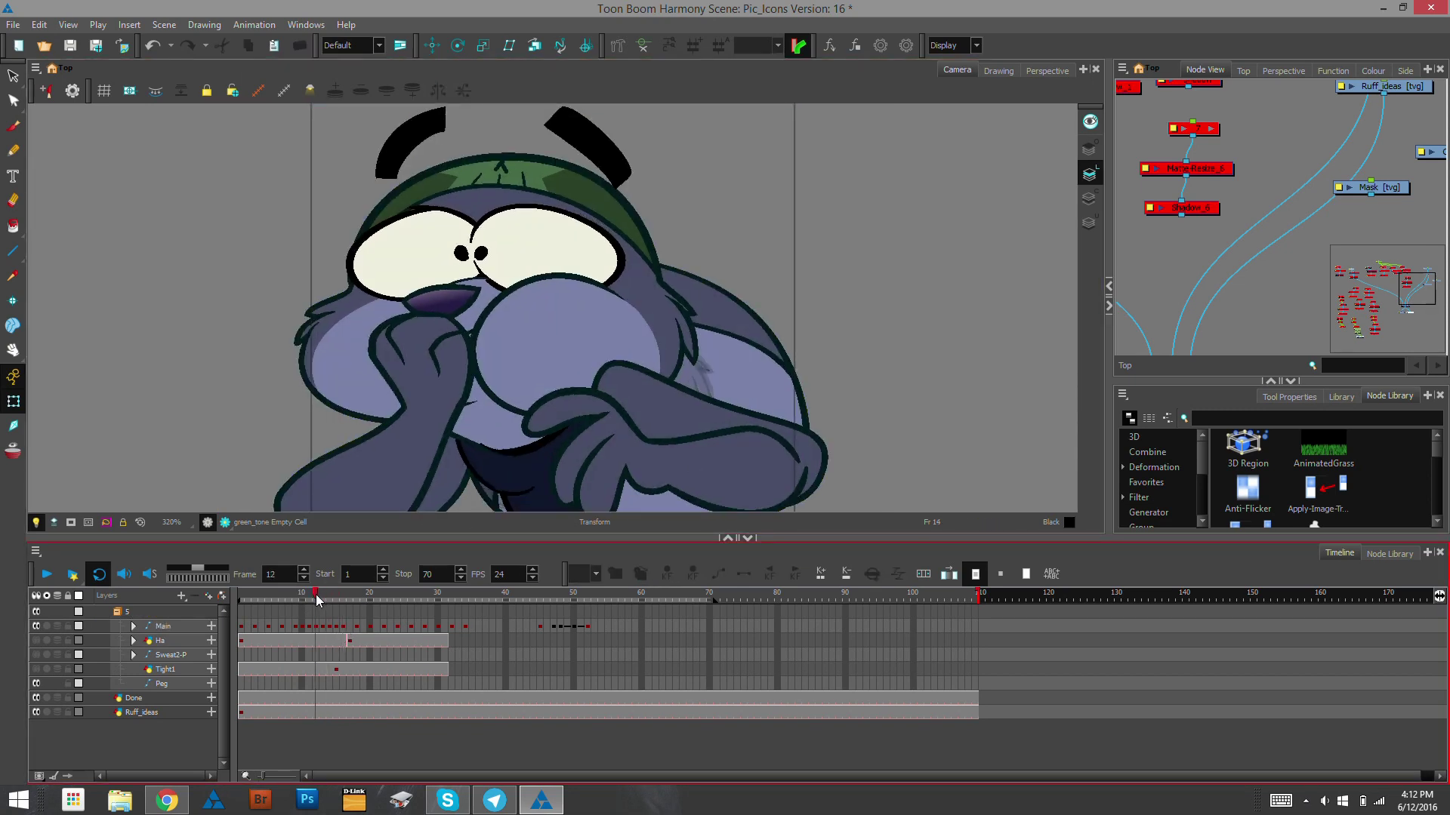
{"action": "mouse_move", "coordinate": [317, 598]}
{"action": "left_mouse_down"}
{"action": "mouse_move", "coordinate": [301, 599]}
{"action": "mouse_move", "coordinate": [352, 615]}
{"action": "mouse_move", "coordinate": [314, 615]}
{"action": "mouse_move", "coordinate": [383, 625]}
{"action": "left_mouse_up"}
Step: Play the 70-frame scene forward to watch the Main layer's reworked keyframes
{"action": "left_click", "coordinate": [47, 573]}
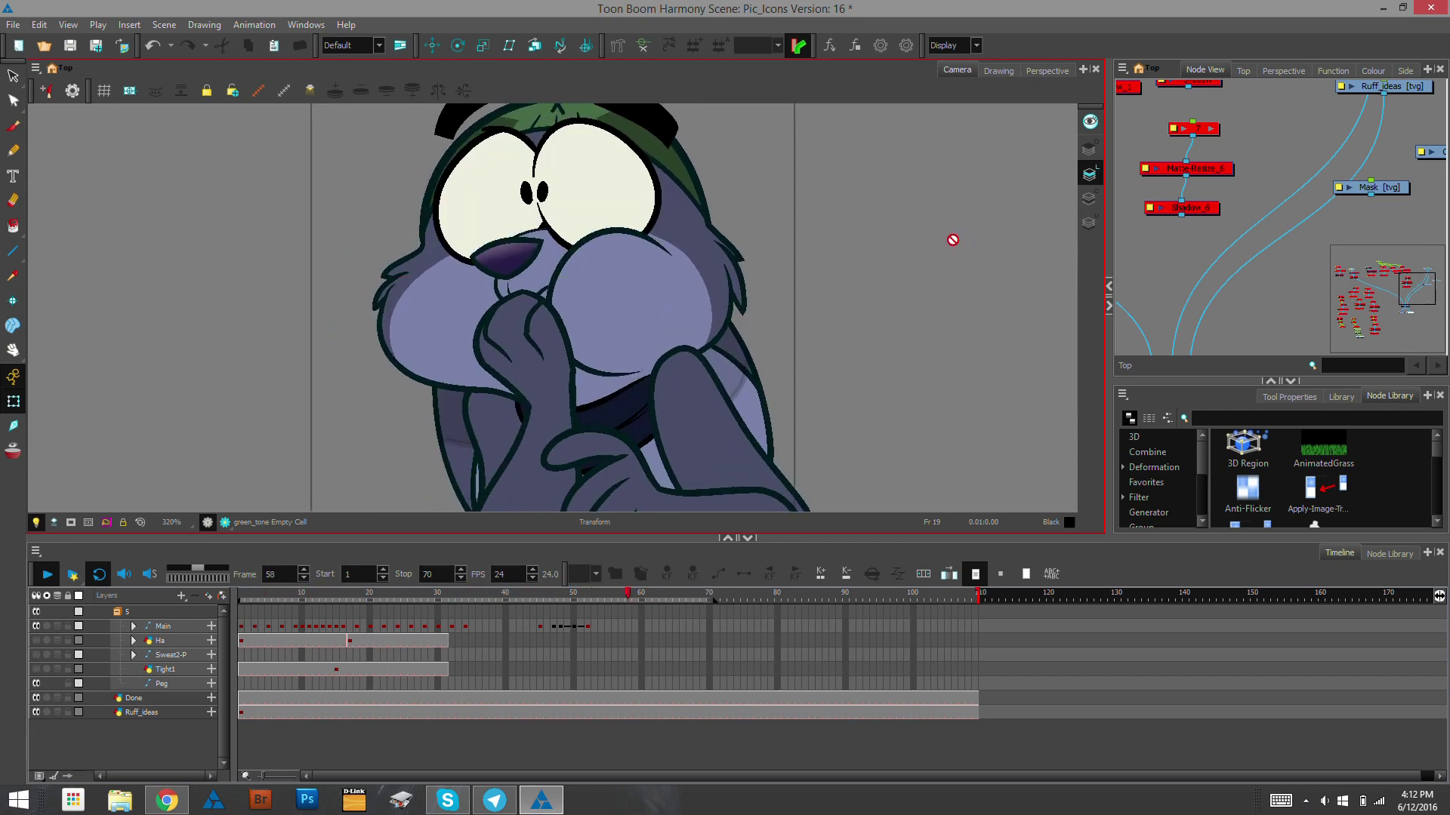
Step: Shrink the timeline so the camera view shows the full frame, and stop playback at frame 61
{"action": "left_click_drag", "start_coordinate": [904, 536], "coordinate": [906, 633]}
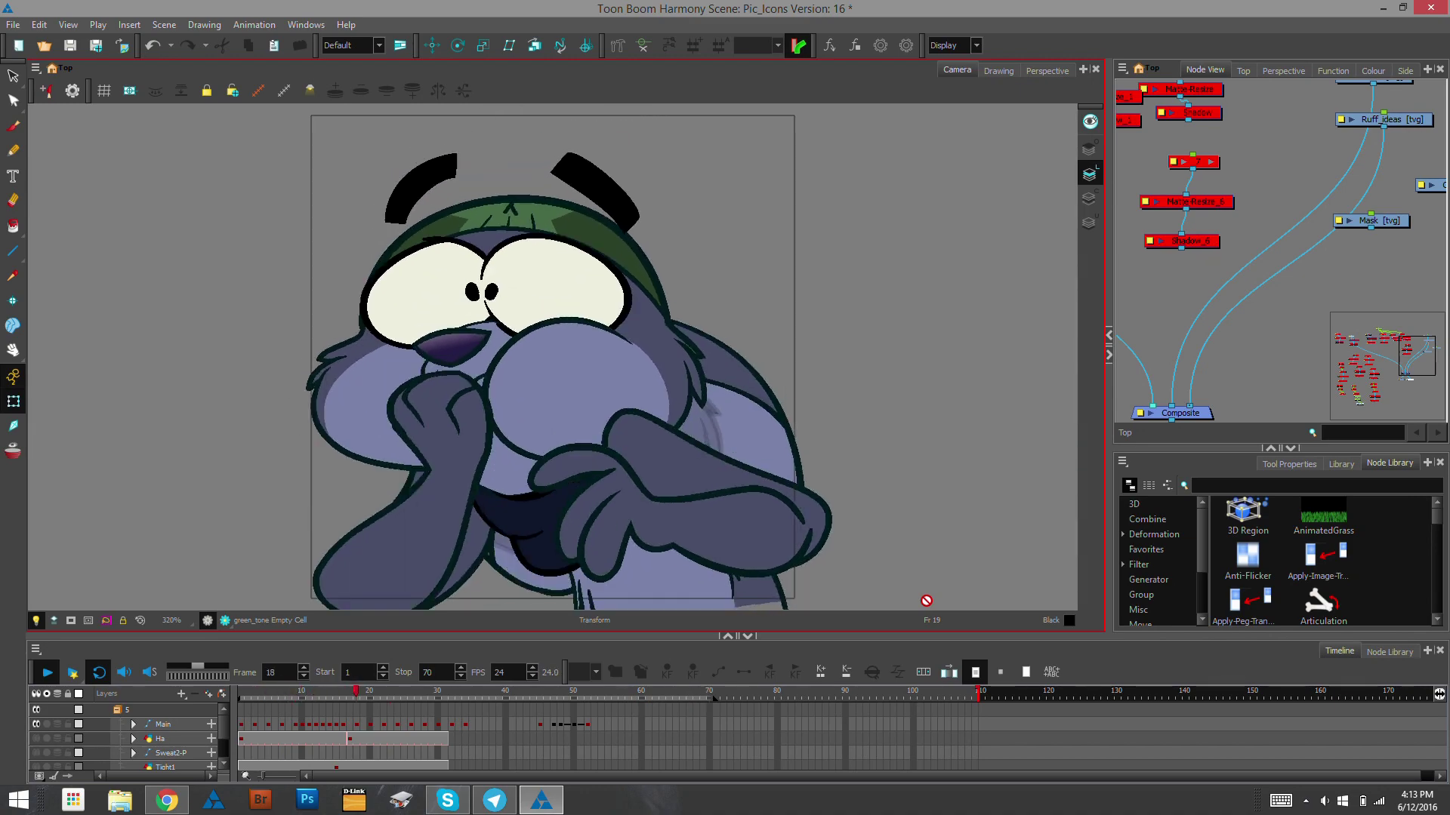
{"action": "left_click", "coordinate": [45, 674]}
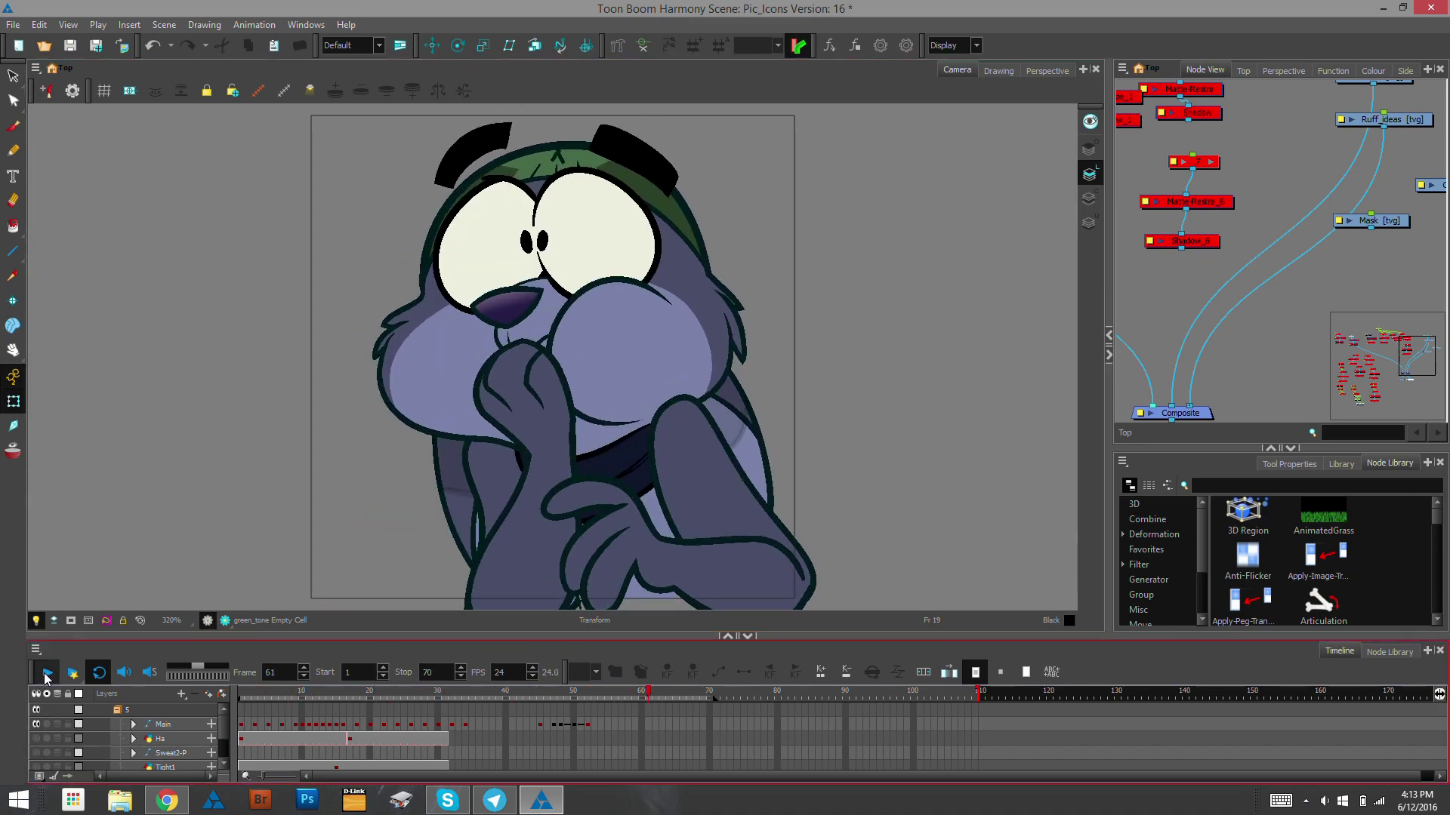